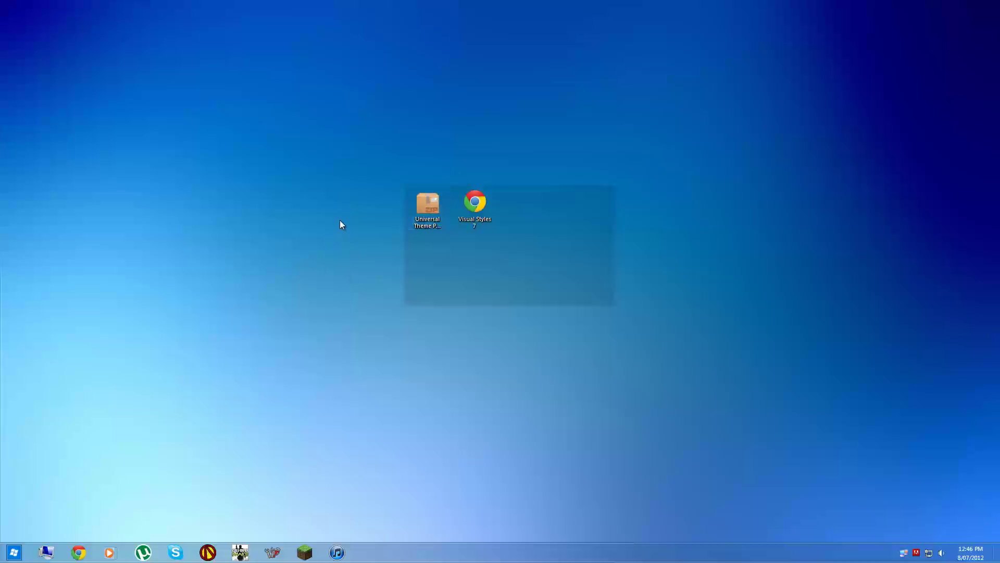
# - Extract Universal Theme Patcher.zip onto the desktop with Extract Here
pyautogui.moveTo(399, 174); pyautogui.dragTo(453, 240)
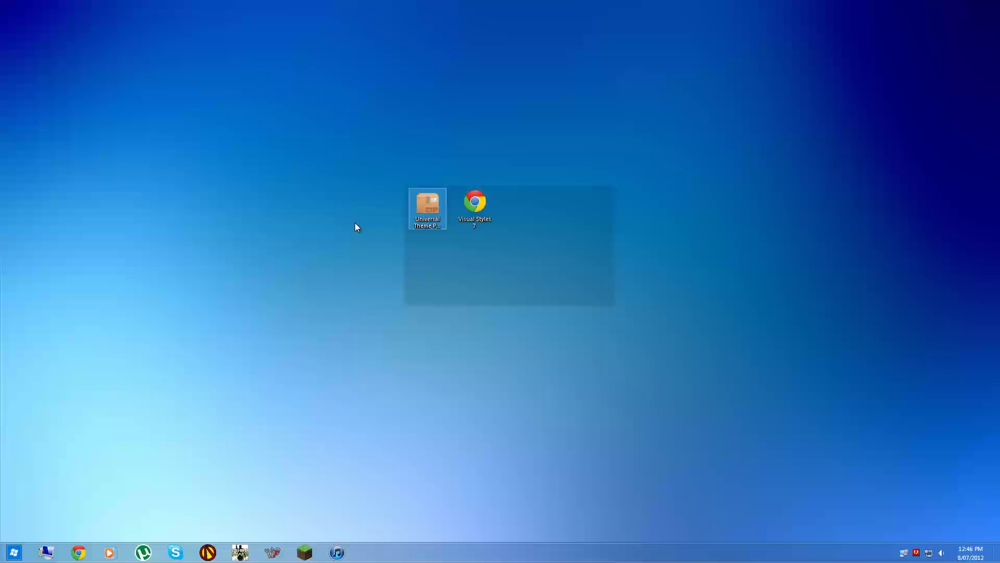
pyautogui.click(423, 197)
pyautogui.rightClick(431, 208)
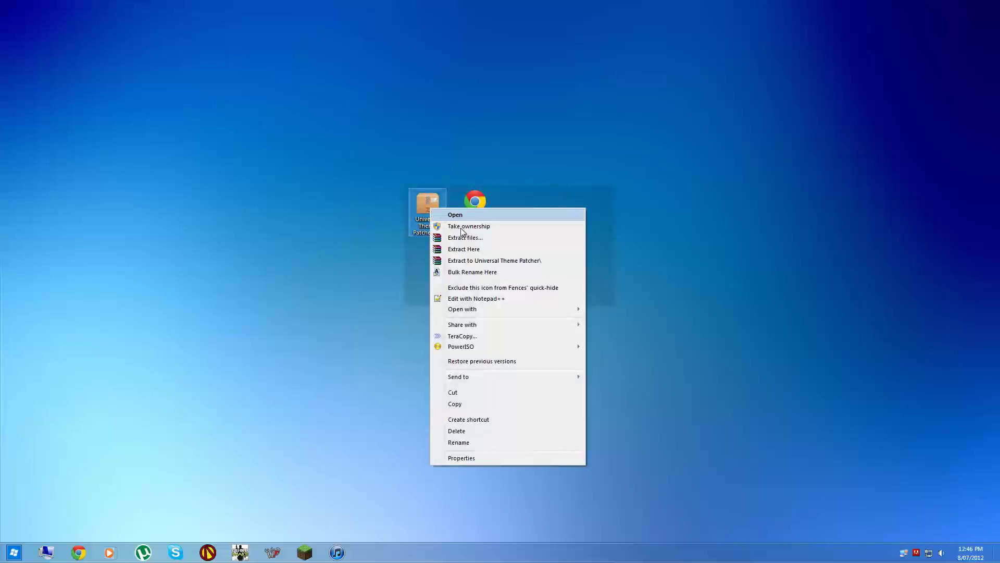
pyautogui.click(471, 250)
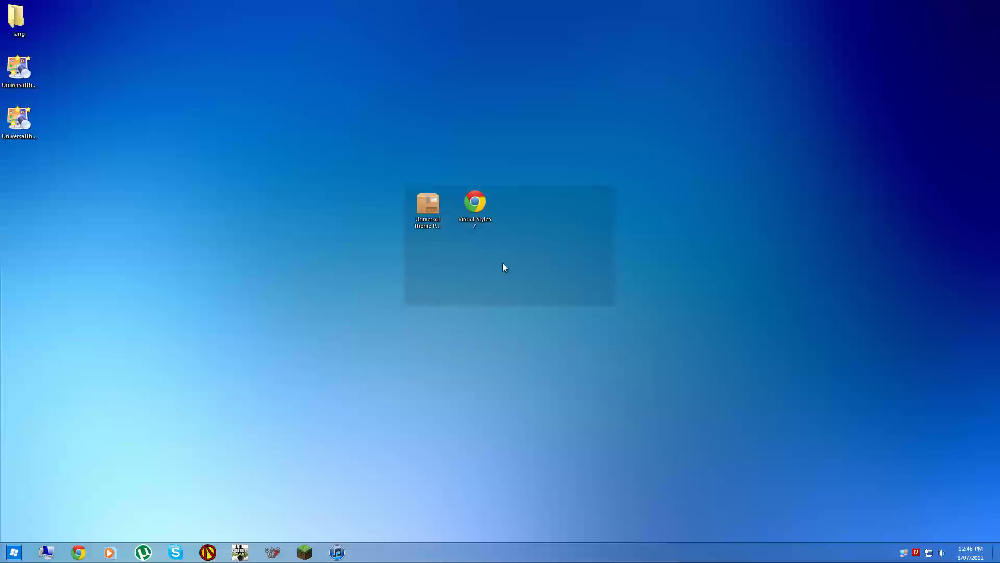
# - Move the extracted lang folder and both UniversalThemePatcher programs into the desktop fence
pyautogui.moveTo(85, 109); pyautogui.dragTo(10, 11)
pyautogui.moveTo(19, 73); pyautogui.dragTo(542, 253)
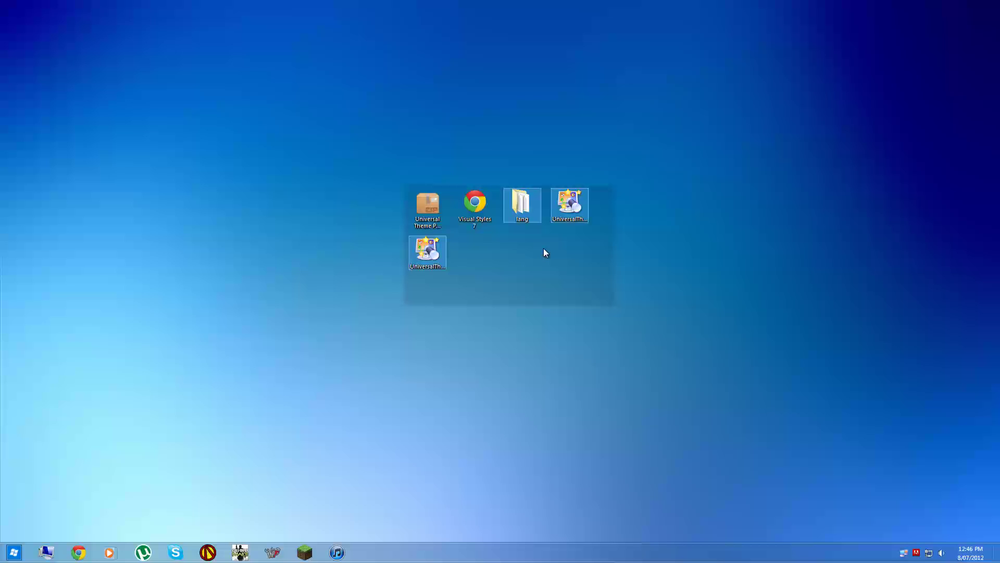
pyautogui.click(571, 204)
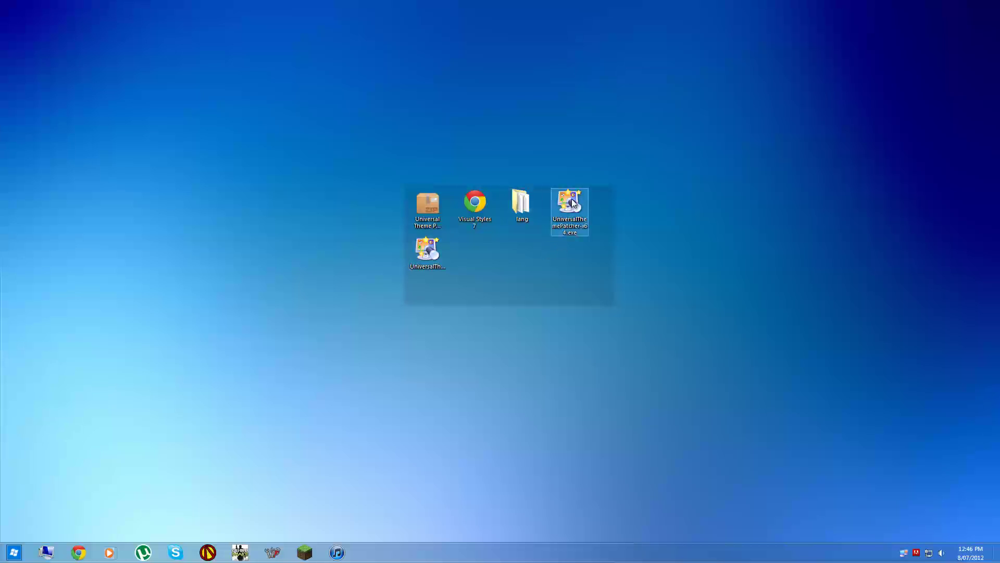
pyautogui.click(432, 277)
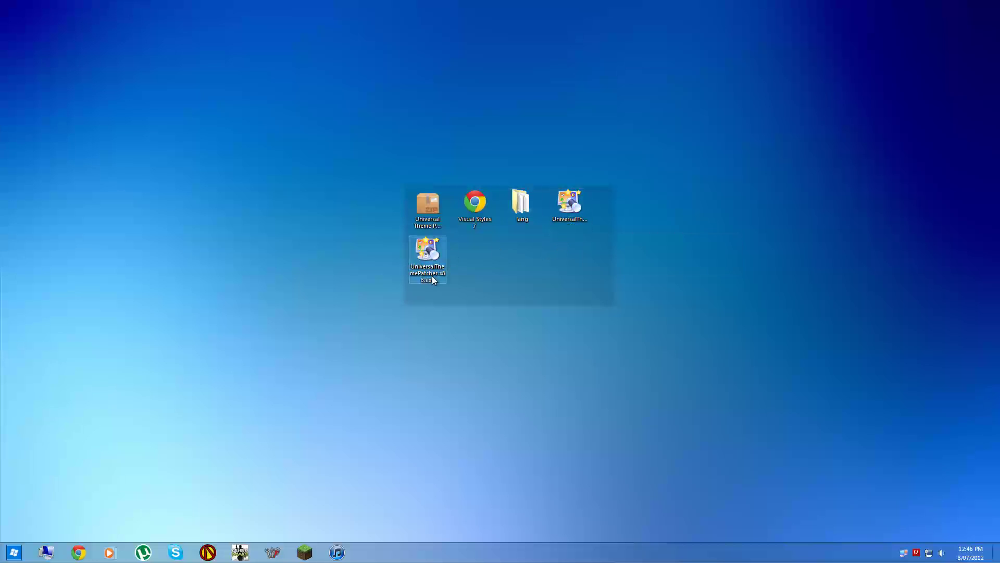
# - Open the Computer's system properties from the Start menu
pyautogui.click(14, 552)
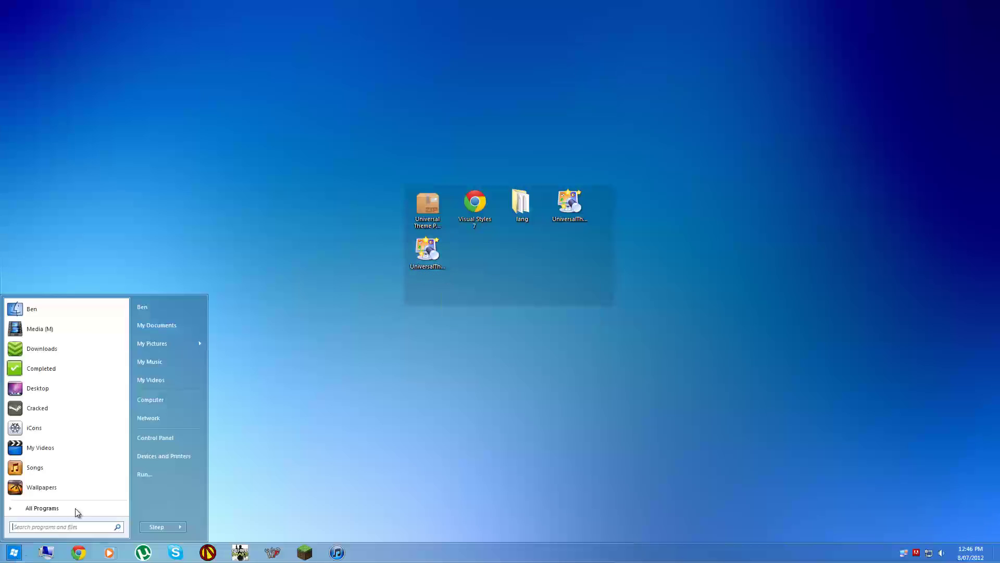
pyautogui.rightClick(155, 401)
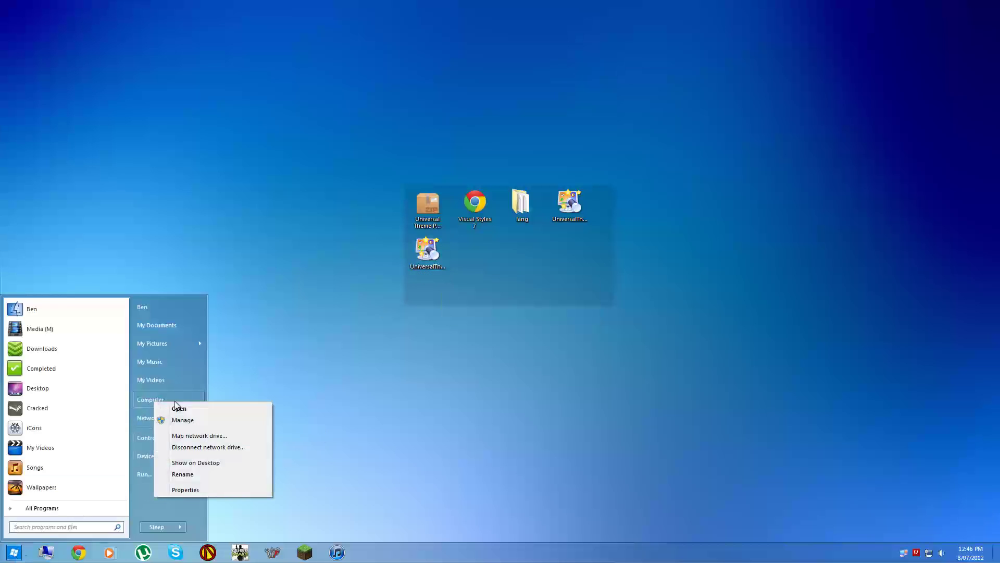
pyautogui.click(192, 488)
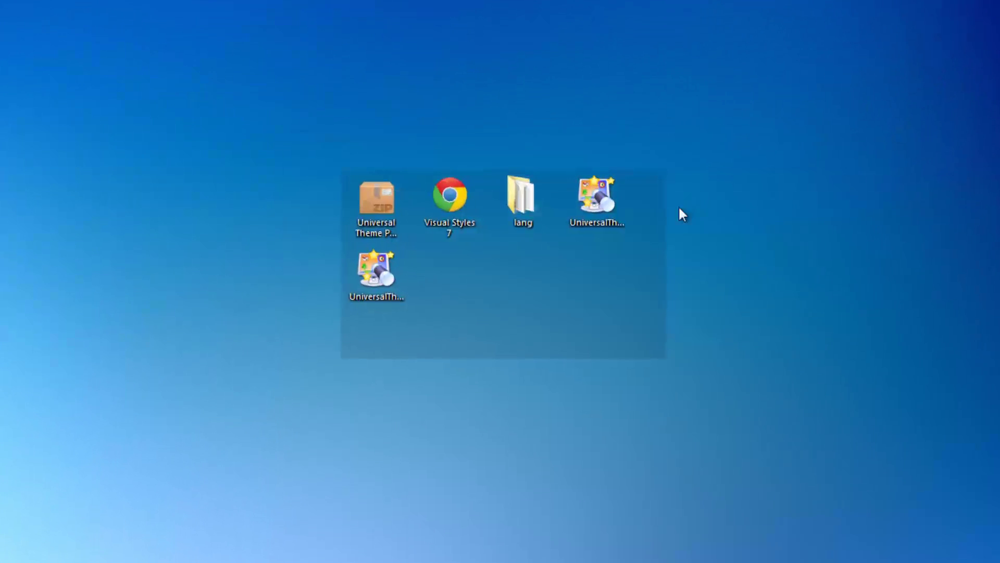
# - Run UniversalThemePatcher-x64 in English and show themeservice.dll, themeui.dll and uxtheme.dll as patched
pyautogui.click(600, 190)
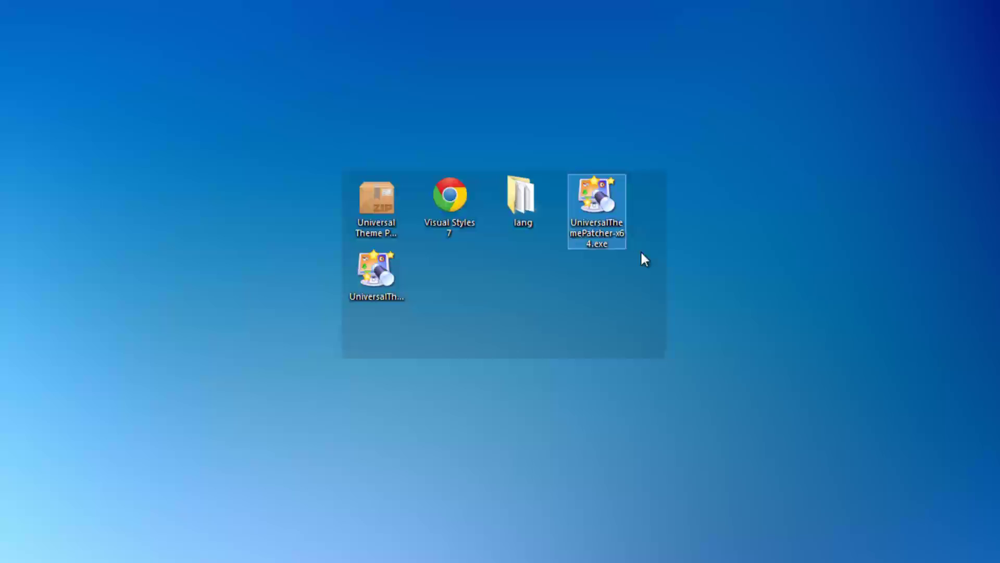
pyautogui.doubleClick(608, 195)
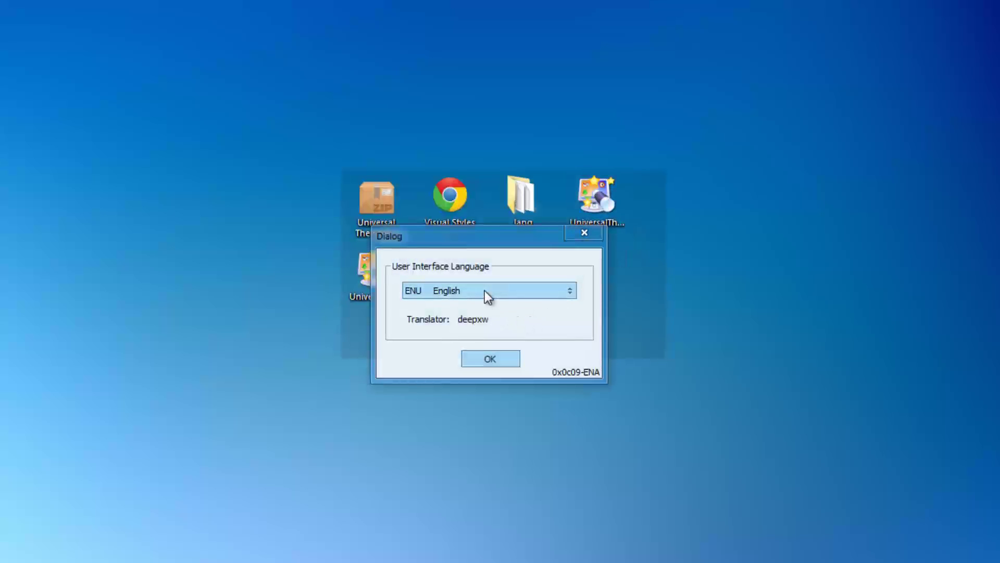
pyautogui.click(484, 357)
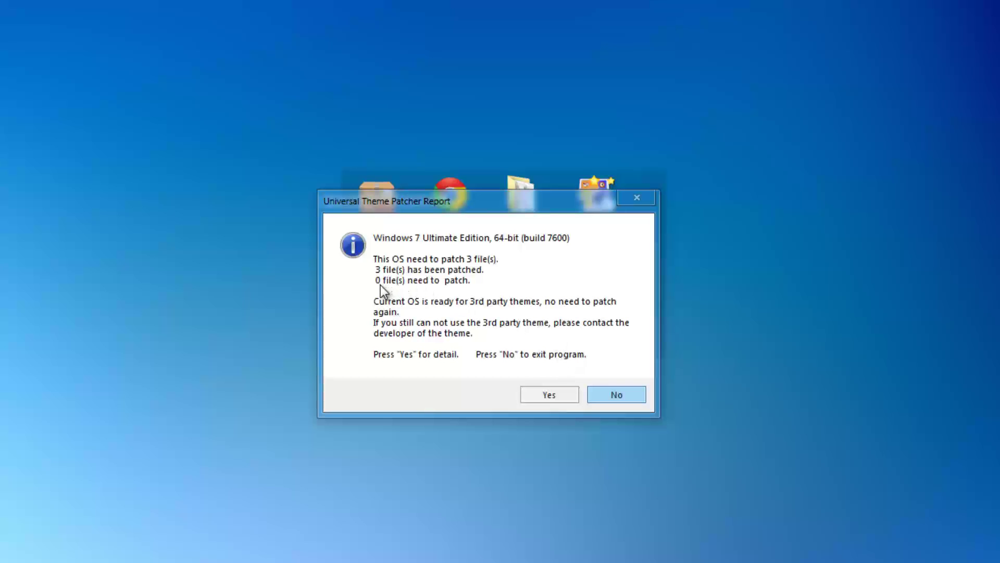
pyautogui.click(549, 399)
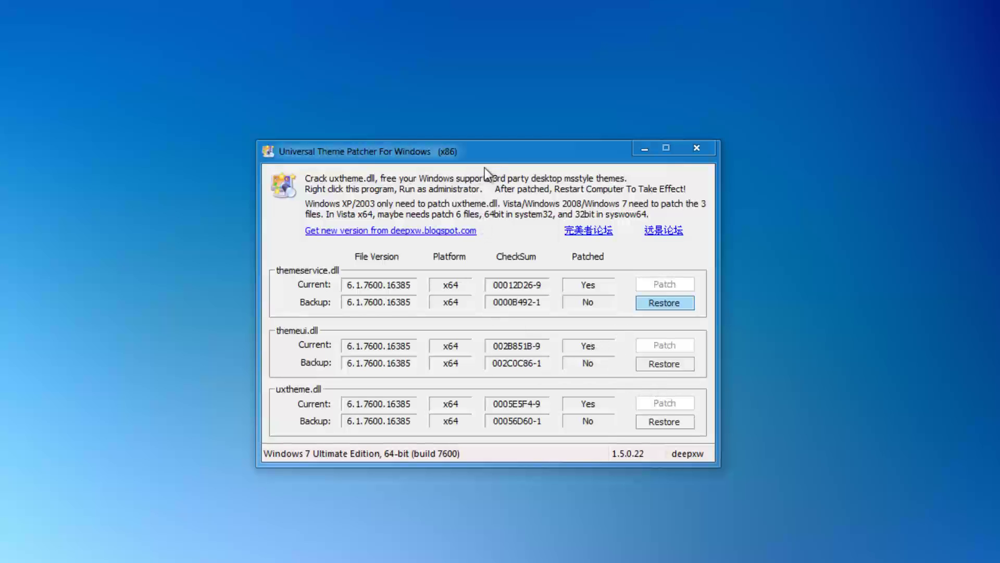
pyautogui.moveTo(471, 146); pyautogui.dragTo(508, 188)
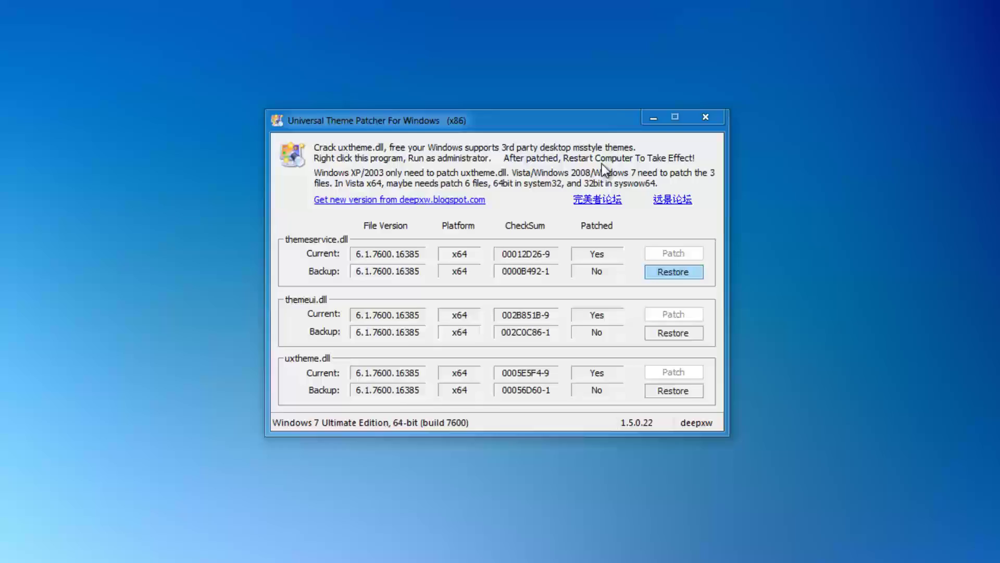
pyautogui.moveTo(597, 121); pyautogui.dragTo(617, 90)
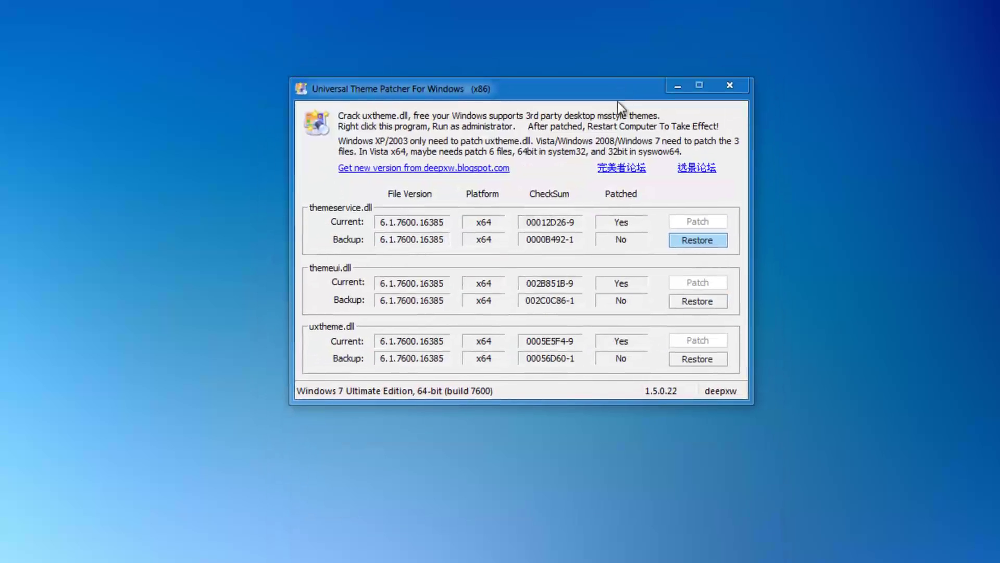
# - Close the patcher and open DeviantArt's Visual Styles 7 gallery full-window in Chrome
pyautogui.click(728, 87)
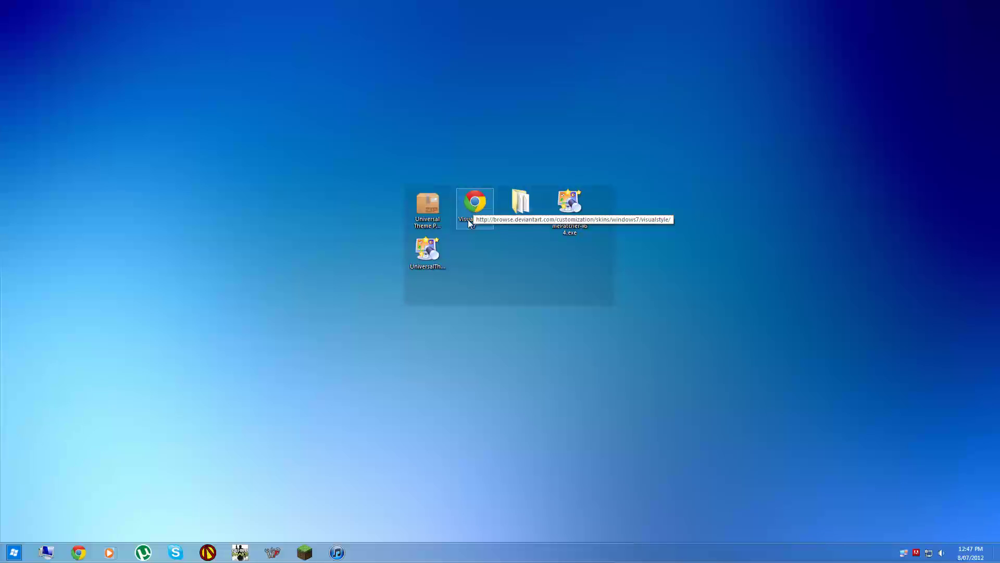
pyautogui.doubleClick(478, 207)
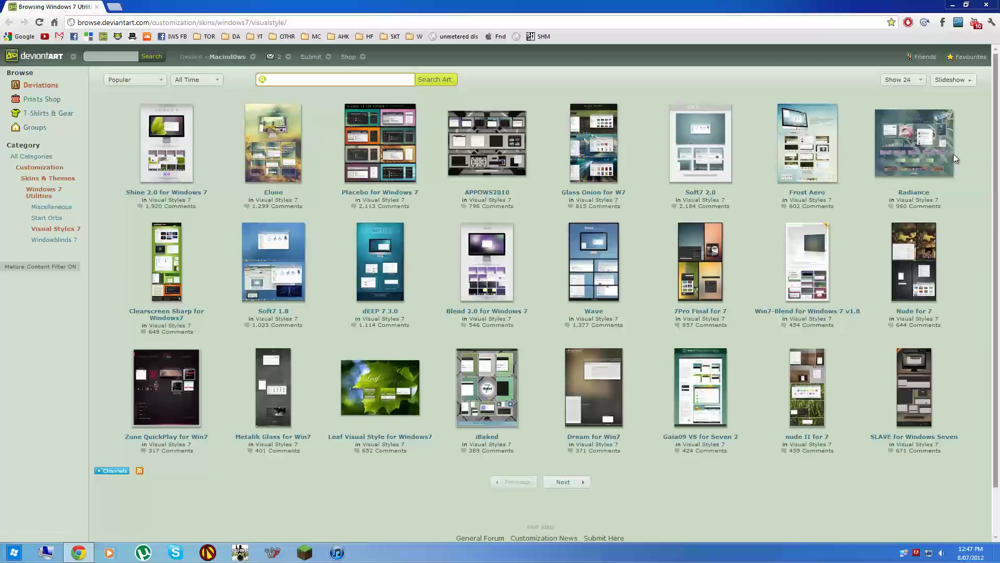
pyautogui.doubleClick(866, 4)
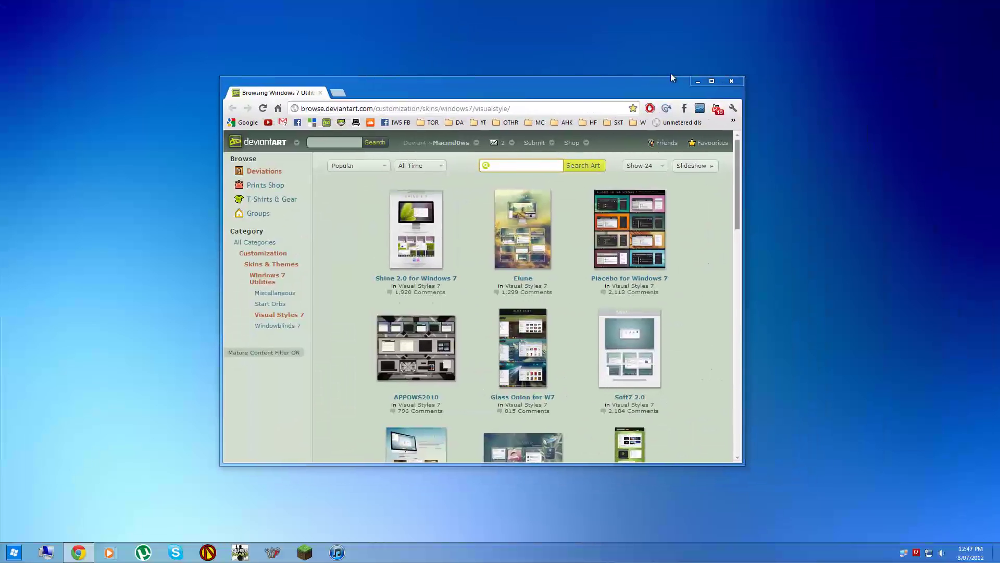
pyautogui.click(15, 553)
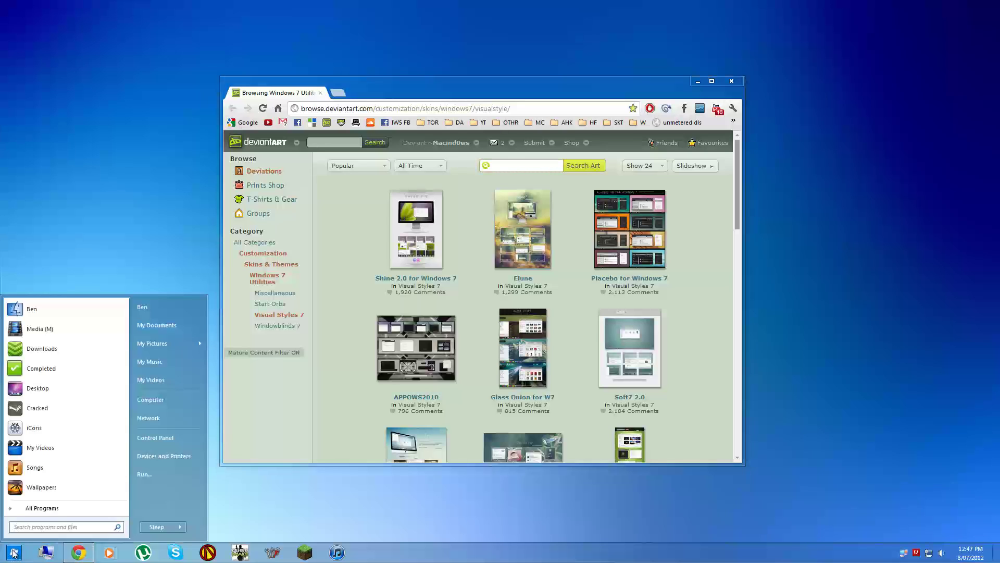
pyautogui.click(13, 552)
pyautogui.click(712, 81)
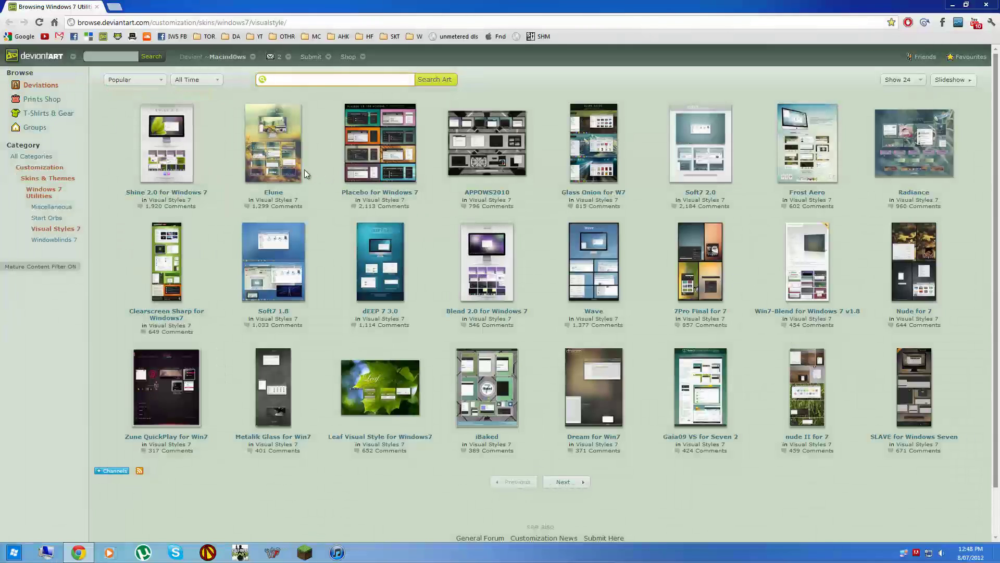
# - Open the Shine 2.0 for Windows 7 page, view its preview, and start the 3.9 MB download
pyautogui.click(165, 156)
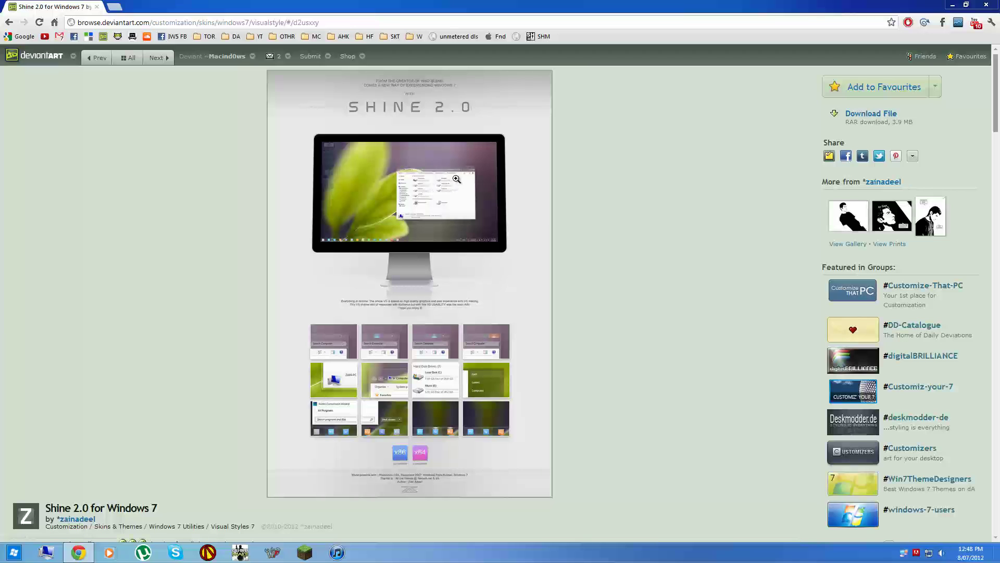
pyautogui.click(399, 324)
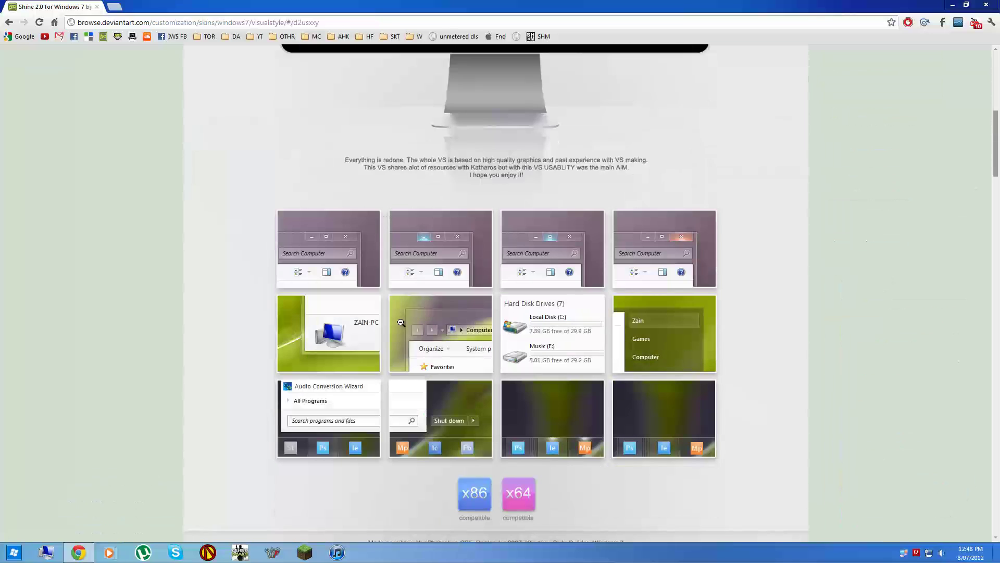
pyautogui.click(401, 322)
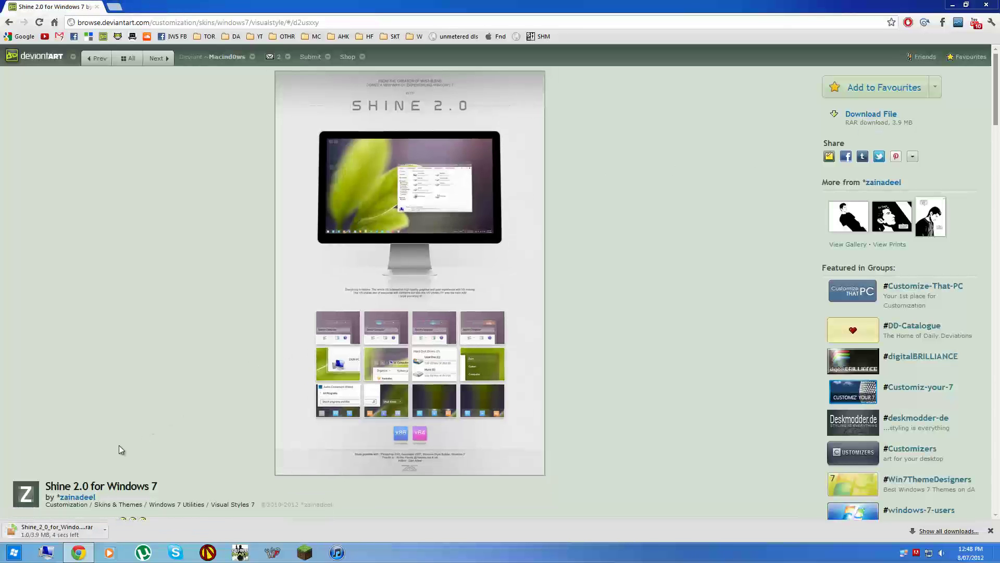
pyautogui.scroll(-8, 114, 390)
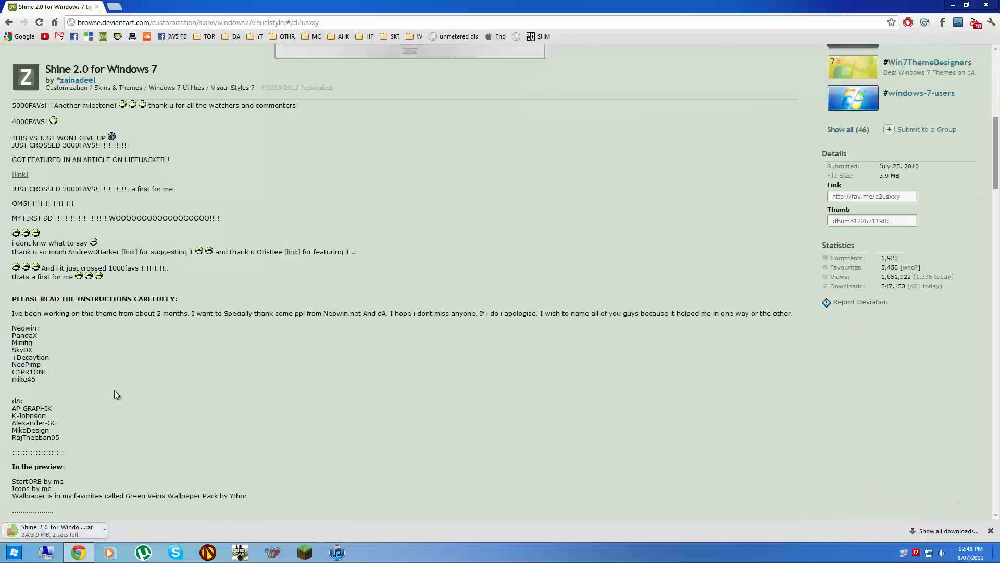
# - Open the Shine 2.0 RAR in WinRAR, close the browser, and browse into THEME SHINE 2.0\Bottom
pyautogui.click(58, 532)
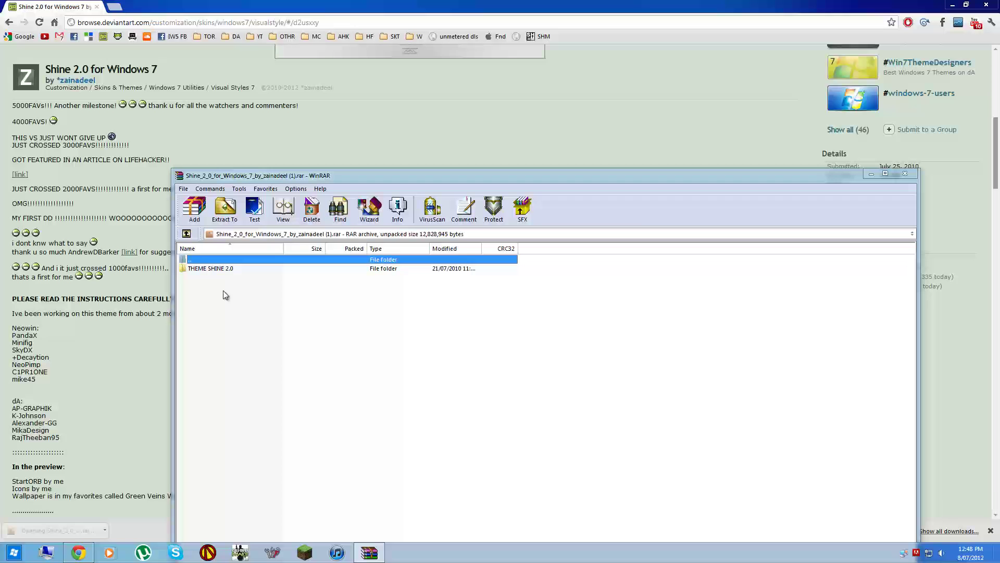
pyautogui.doubleClick(225, 268)
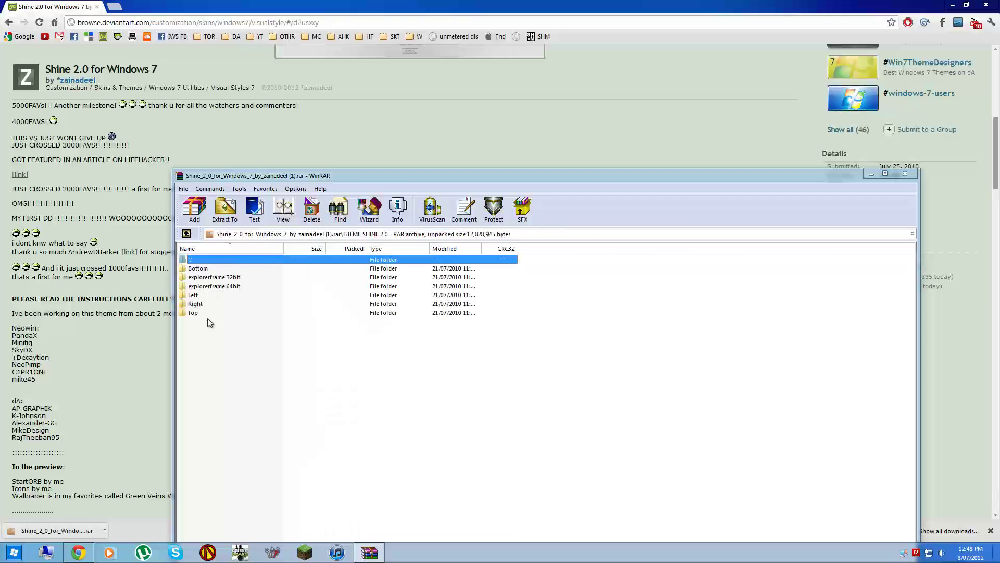
pyautogui.click(986, 5)
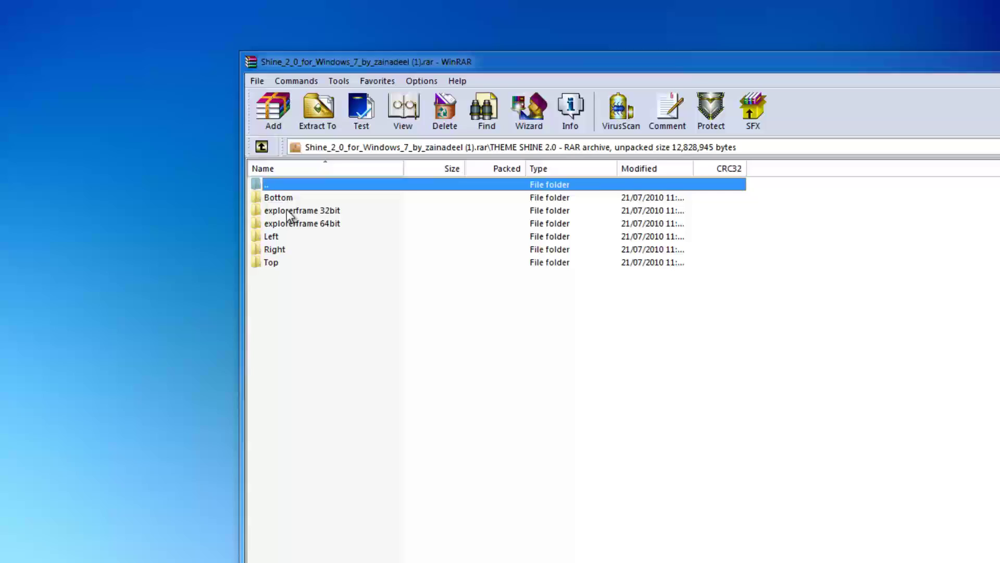
pyautogui.doubleClick(214, 276)
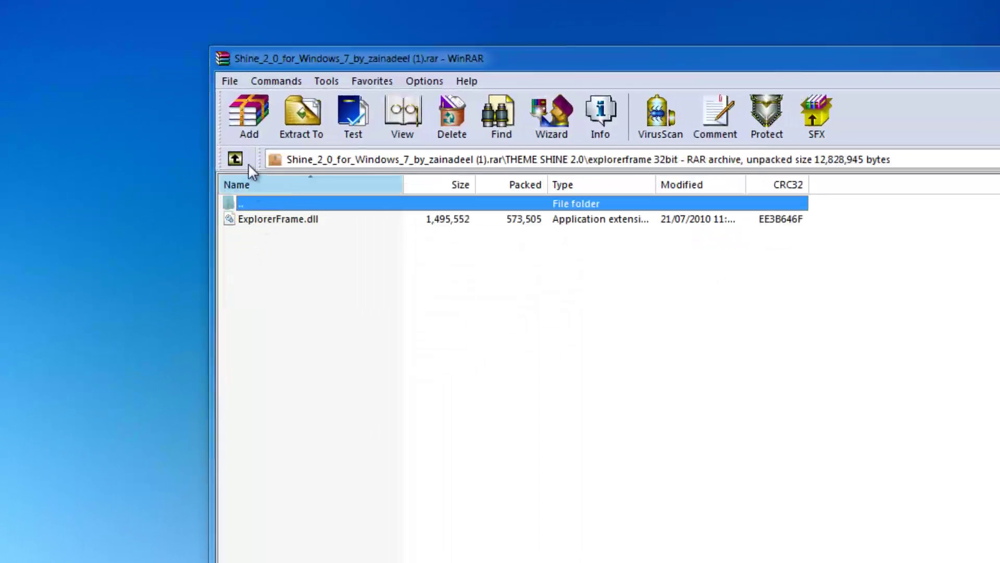
pyautogui.click(234, 158)
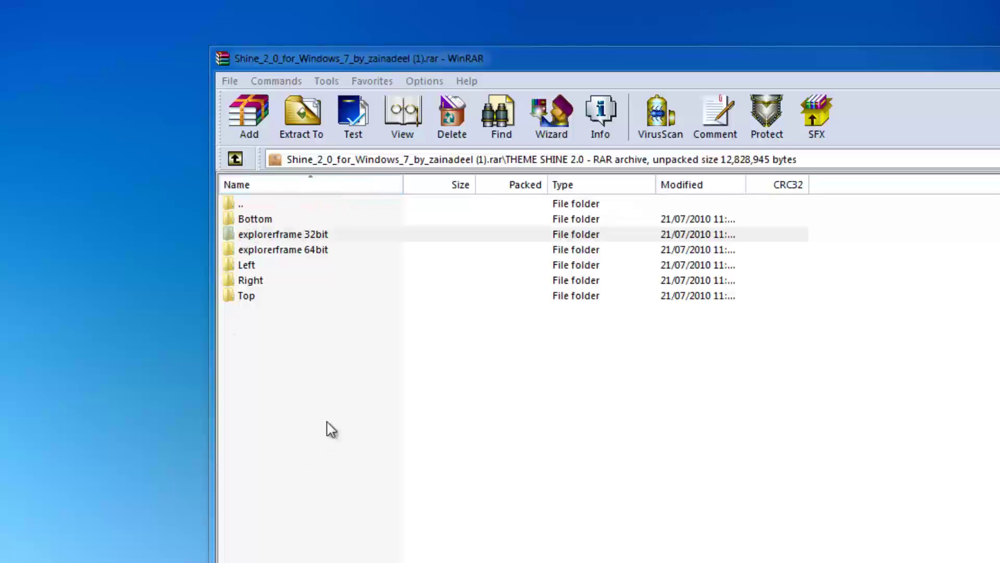
pyautogui.doubleClick(248, 219)
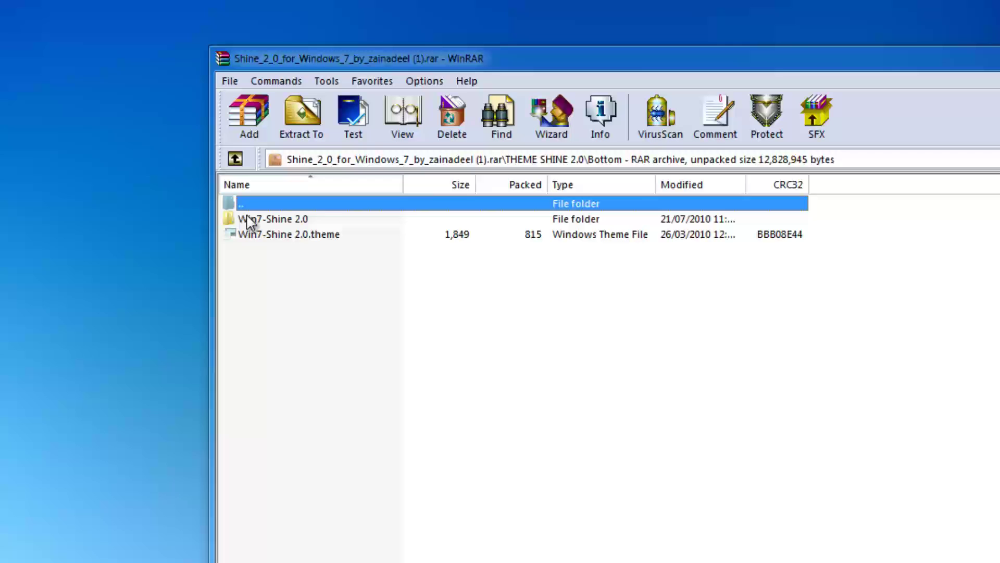
pyautogui.moveTo(293, 271); pyautogui.dragTo(217, 217)
pyautogui.click(332, 313)
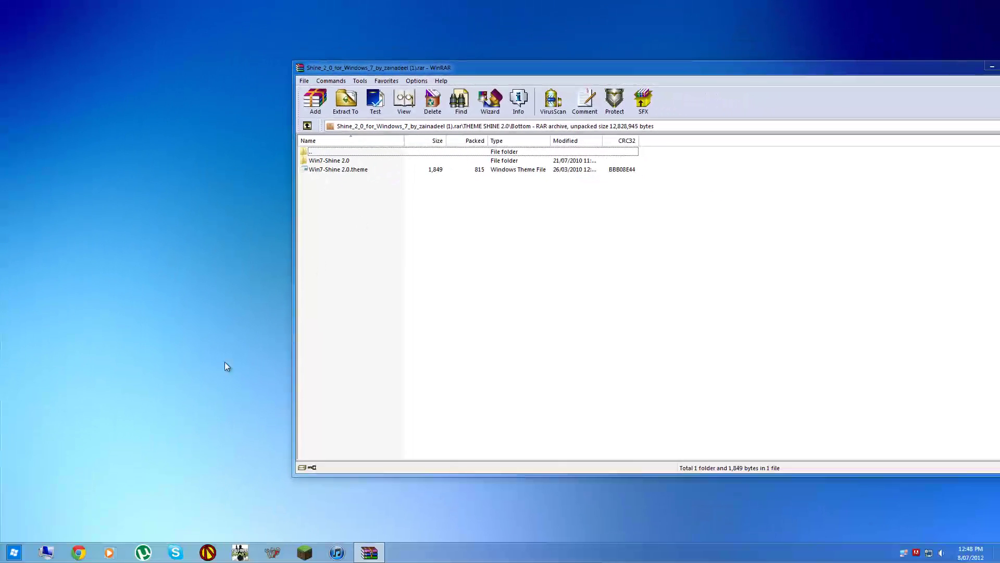
# - Browse from Computer through Local Disk (C:), Windows and Resources to the Themes folder
pyautogui.click(13, 553)
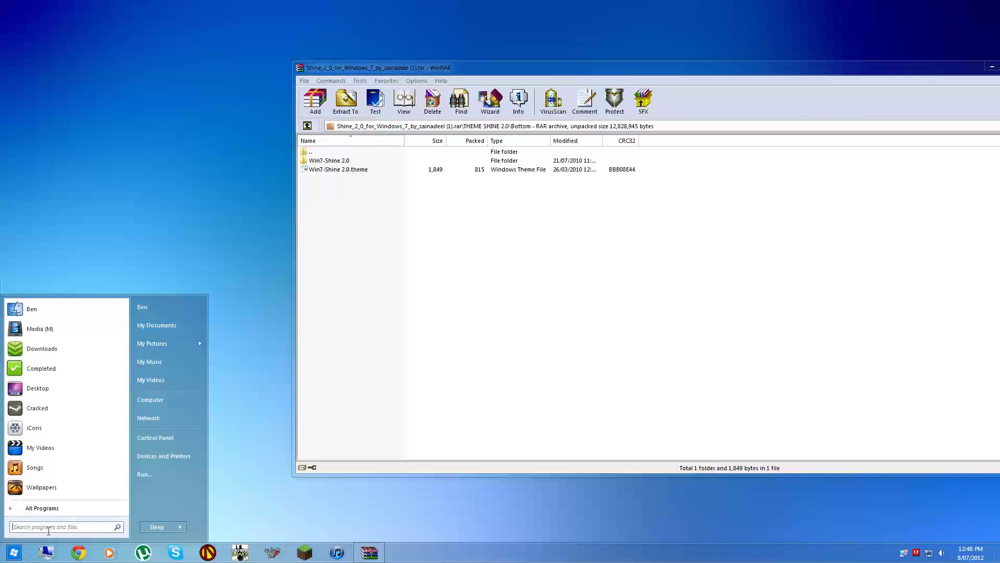
pyautogui.click(150, 398)
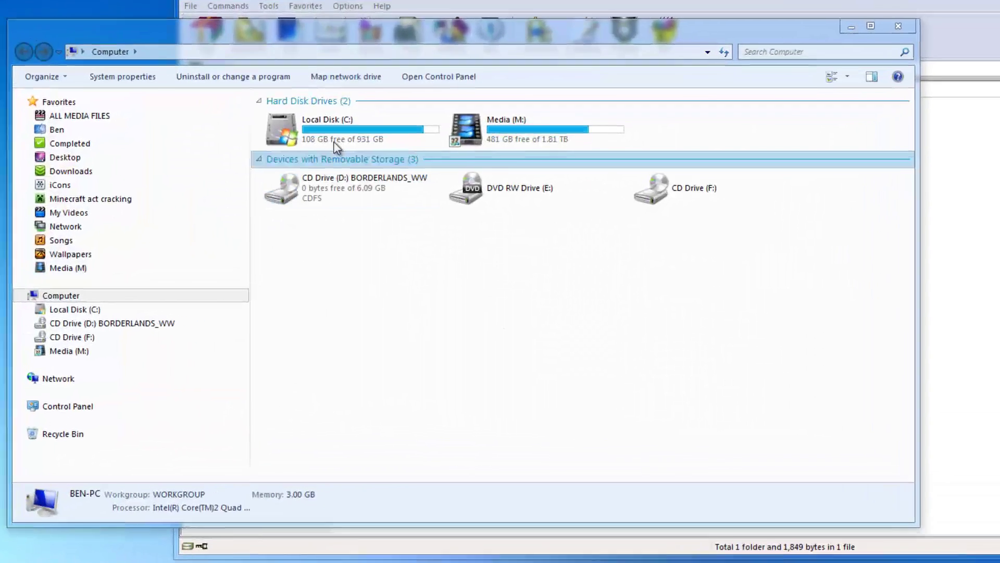
pyautogui.doubleClick(335, 134)
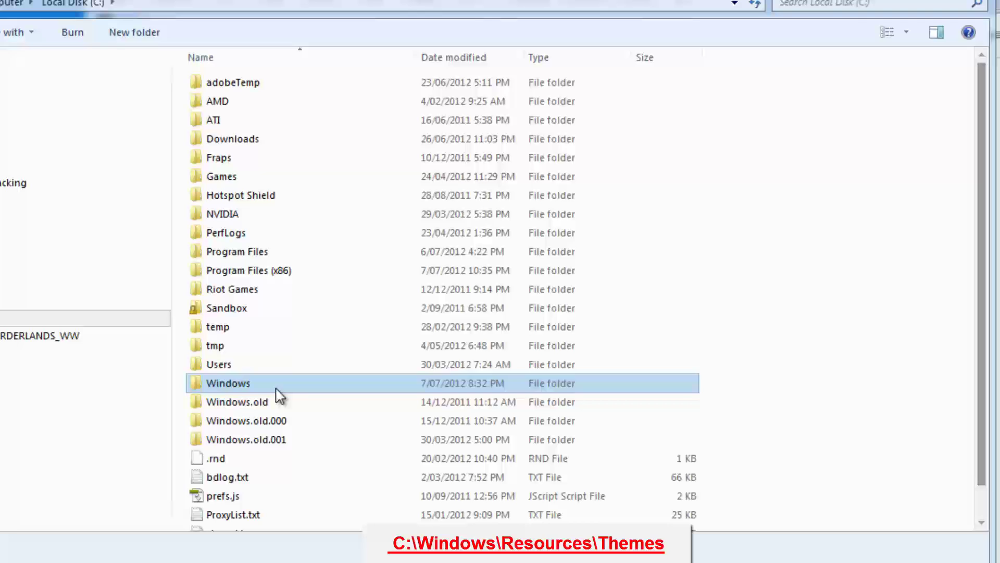
pyautogui.doubleClick(276, 388)
pyautogui.scroll(-4, 276, 391)
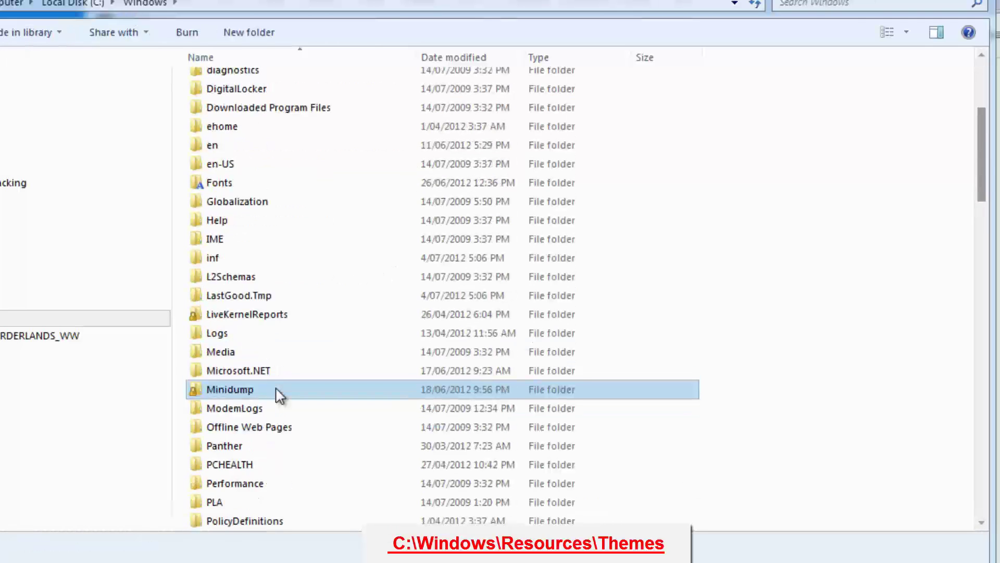
pyautogui.scroll(-2, 276, 391)
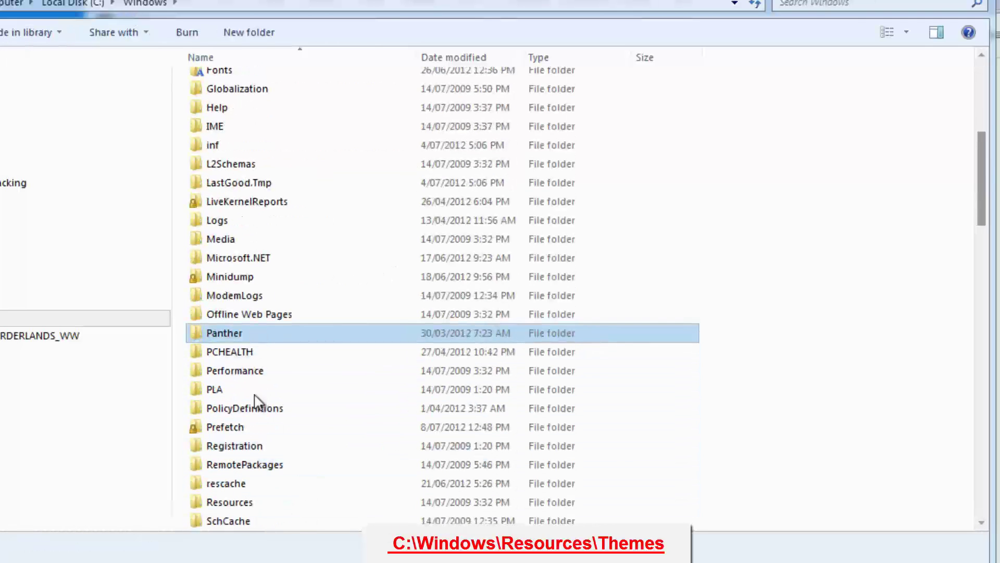
pyautogui.doubleClick(251, 501)
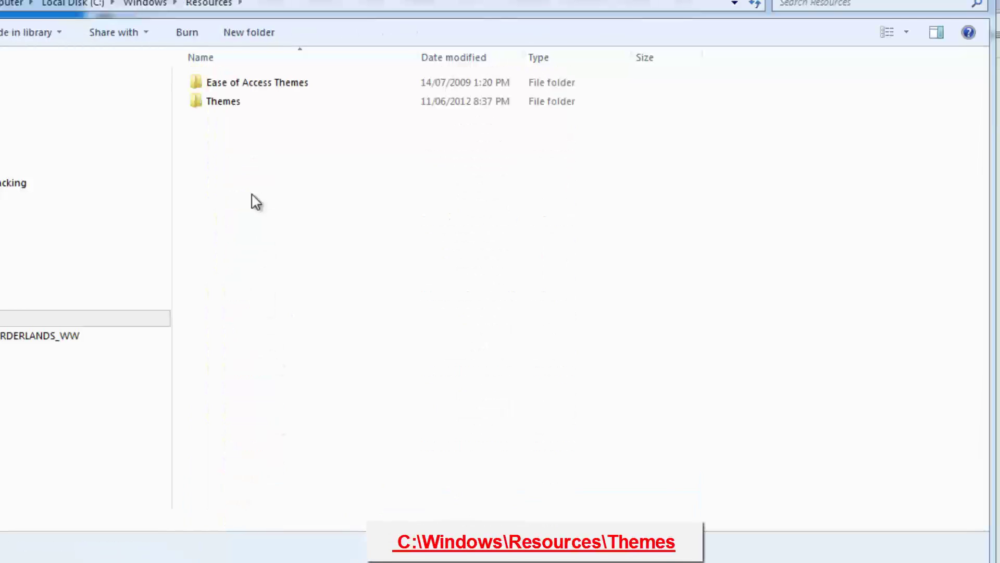
pyautogui.doubleClick(241, 104)
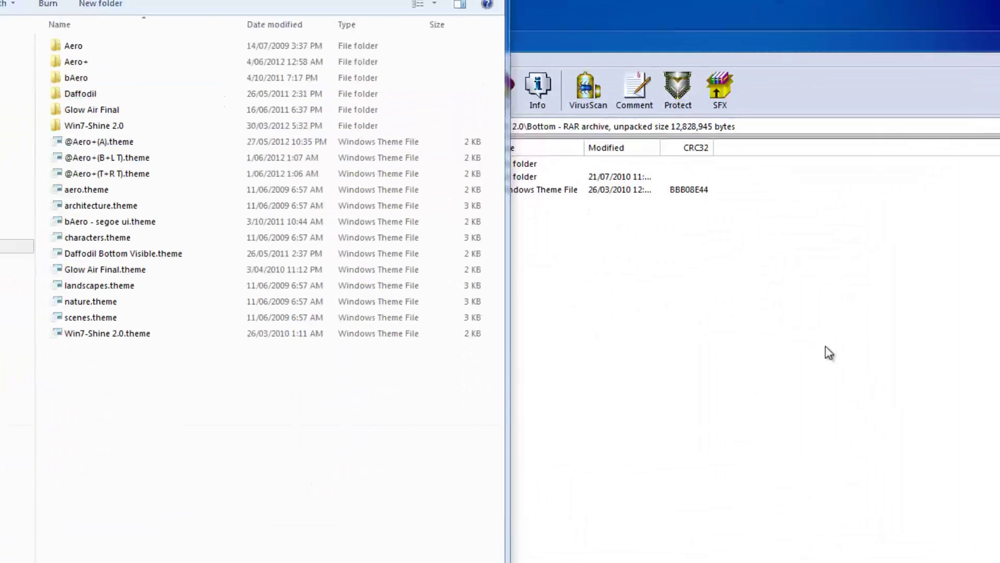
# - Copy the Win7-Shine 2.0 folder and .theme file into Themes, merging and skipping conflicts
pyautogui.click(826, 350)
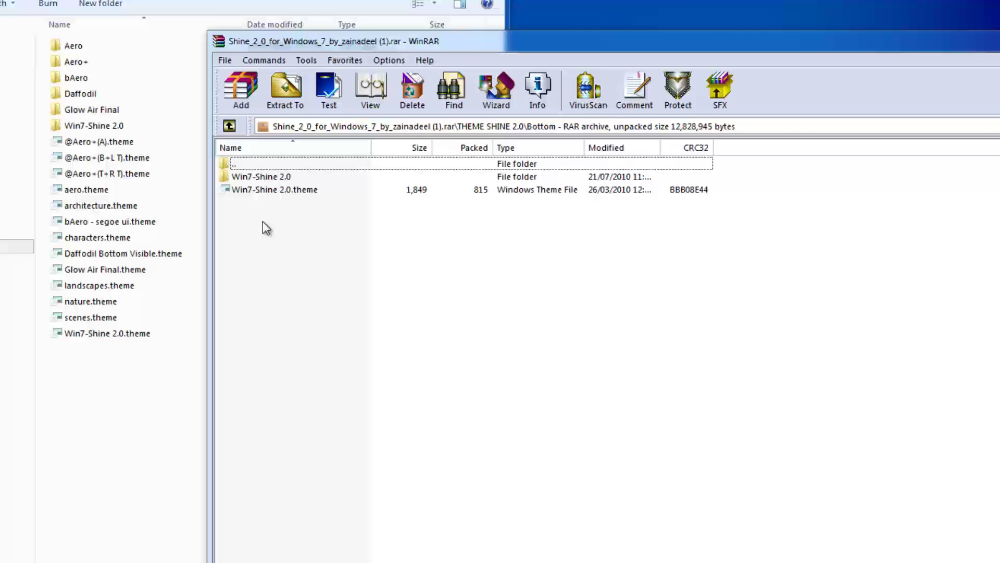
pyautogui.moveTo(263, 221); pyautogui.dragTo(255, 176)
pyautogui.moveTo(255, 176); pyautogui.dragTo(140, 395)
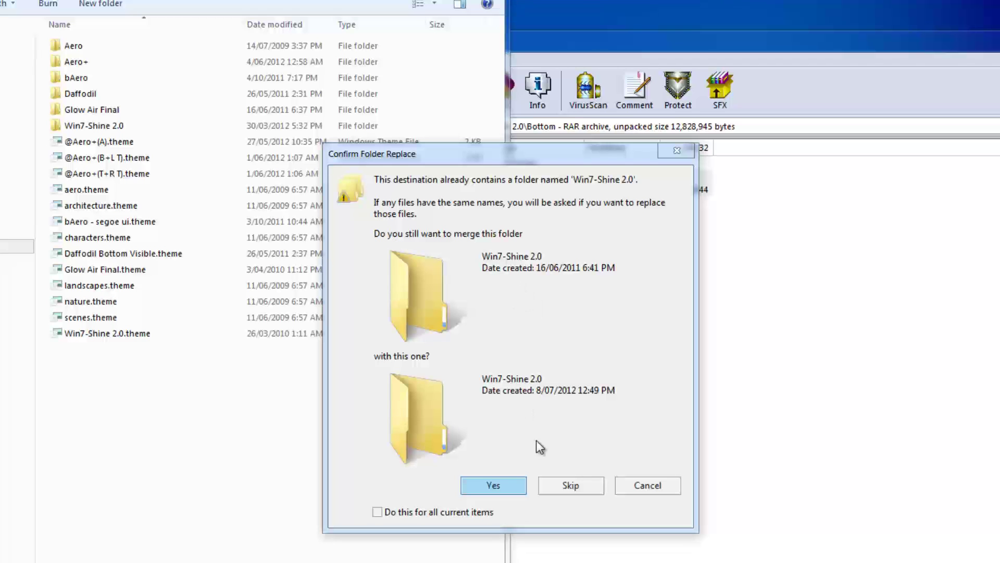
pyautogui.click(560, 490)
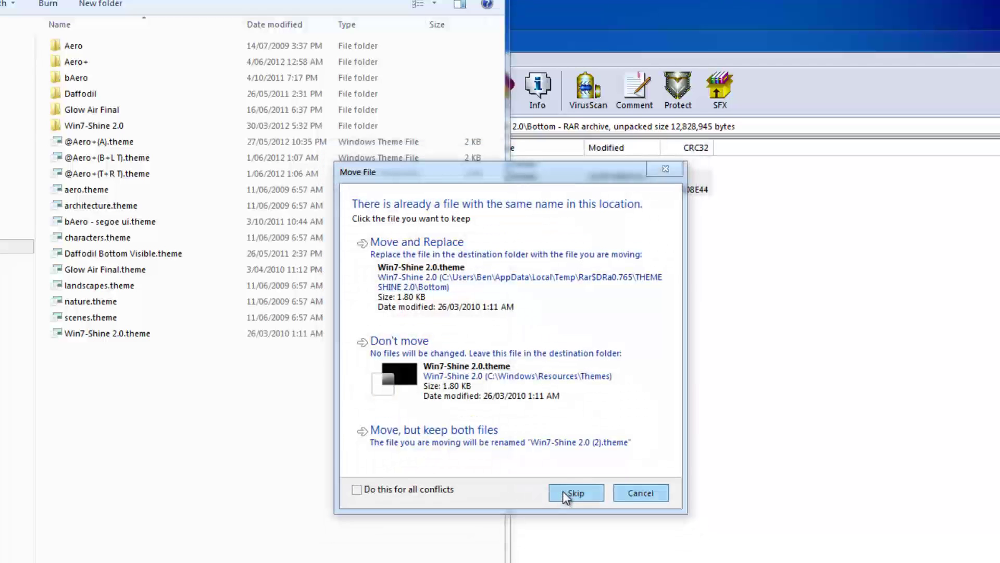
pyautogui.click(623, 491)
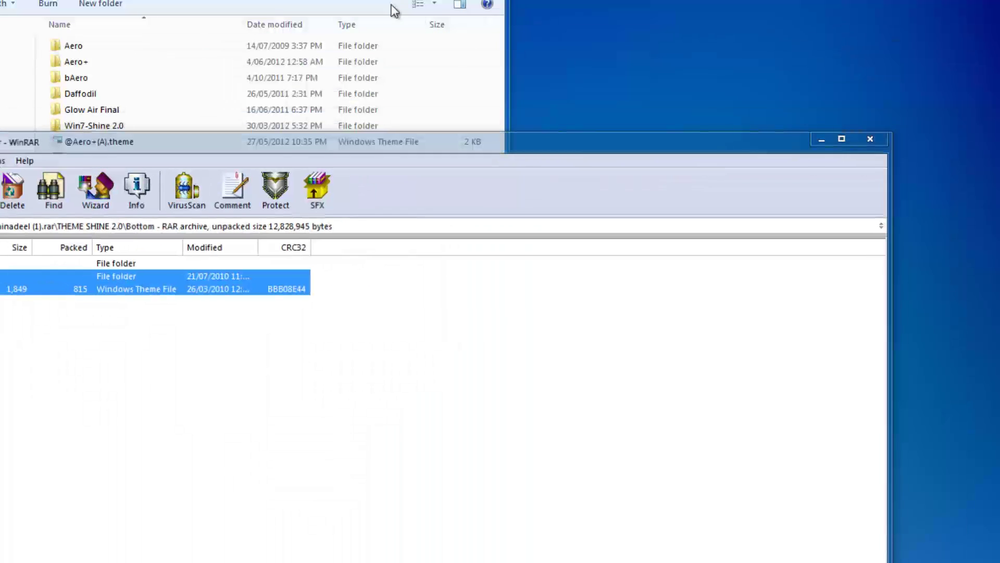
# - Close WinRAR and open Win7-Shine 2.0.theme from the Themes folder
pyautogui.click(871, 138)
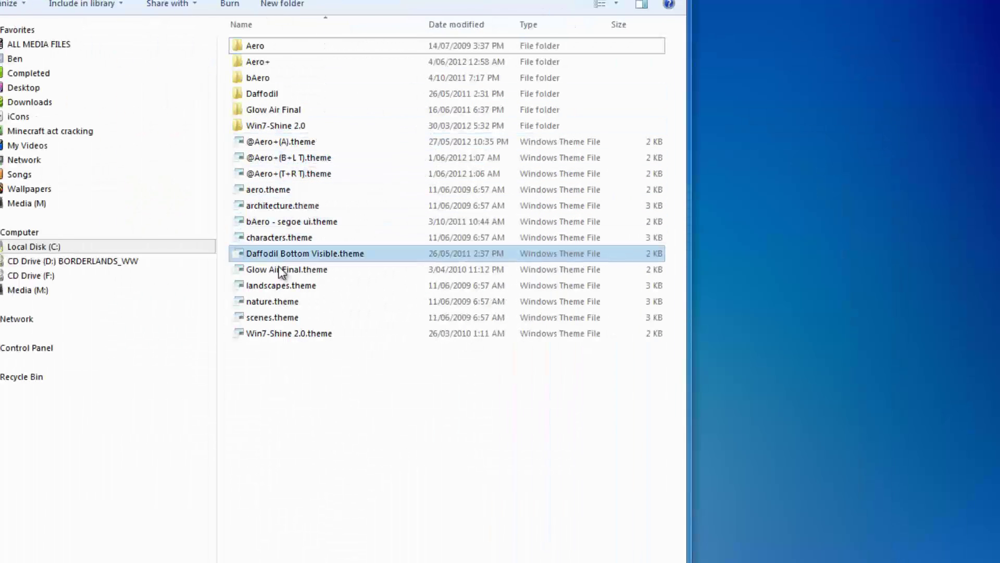
pyautogui.click(280, 334)
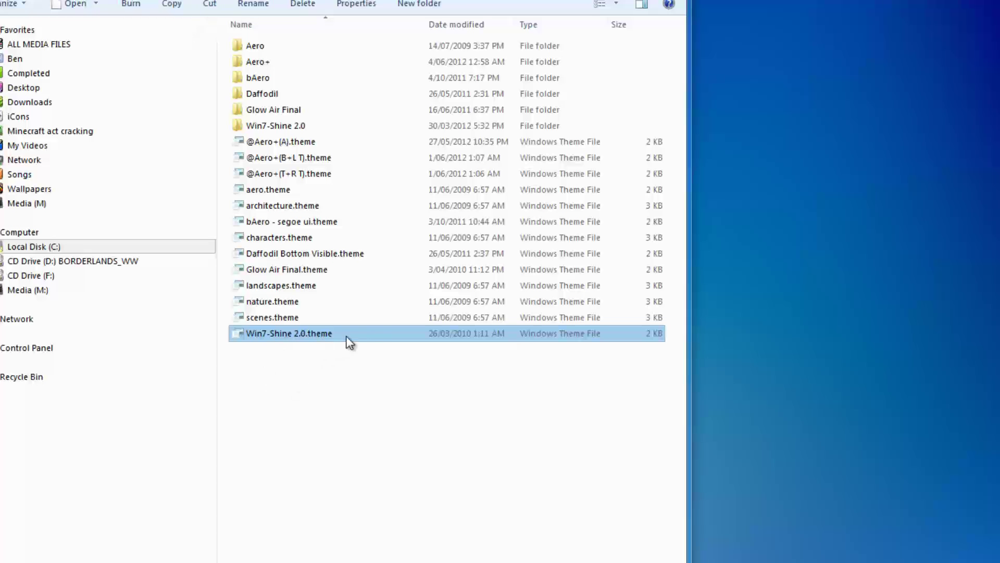
pyautogui.doubleClick(366, 336)
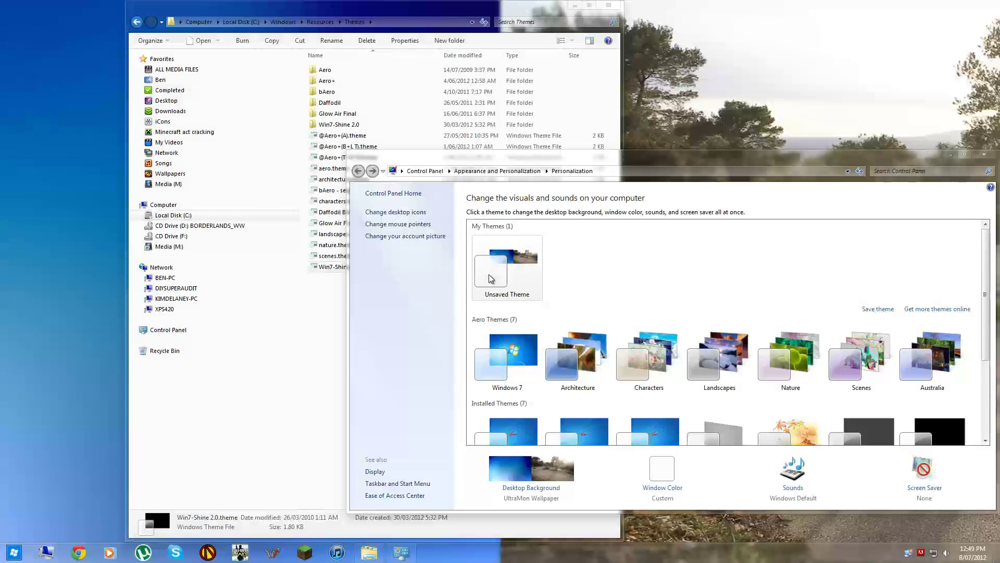
# - Minimize Explorer, then restore the Personalization window and resize and reposition it over the desktop
pyautogui.click(576, 5)
pyautogui.click(951, 155)
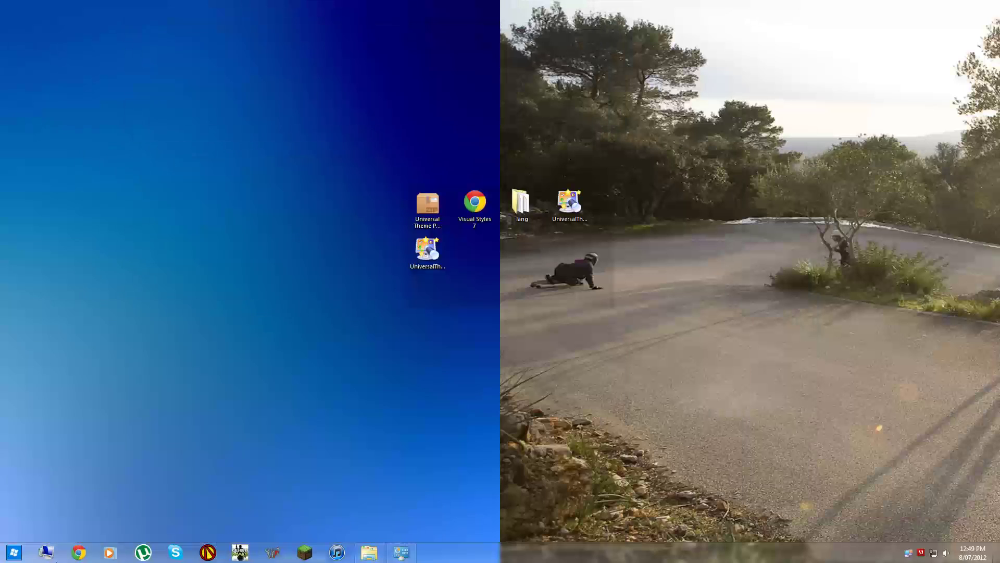
pyautogui.click(401, 552)
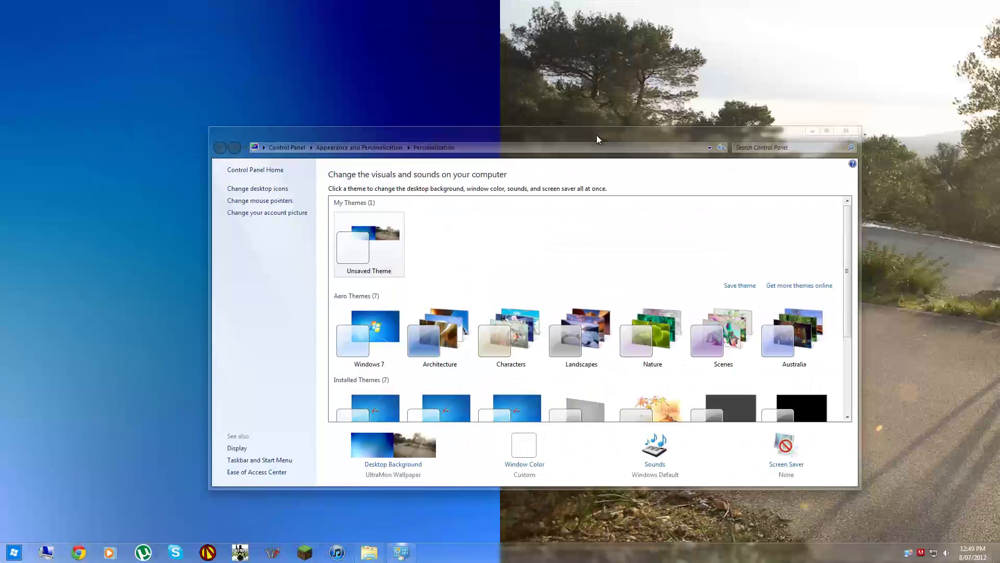
pyautogui.moveTo(596, 136); pyautogui.dragTo(572, 71)
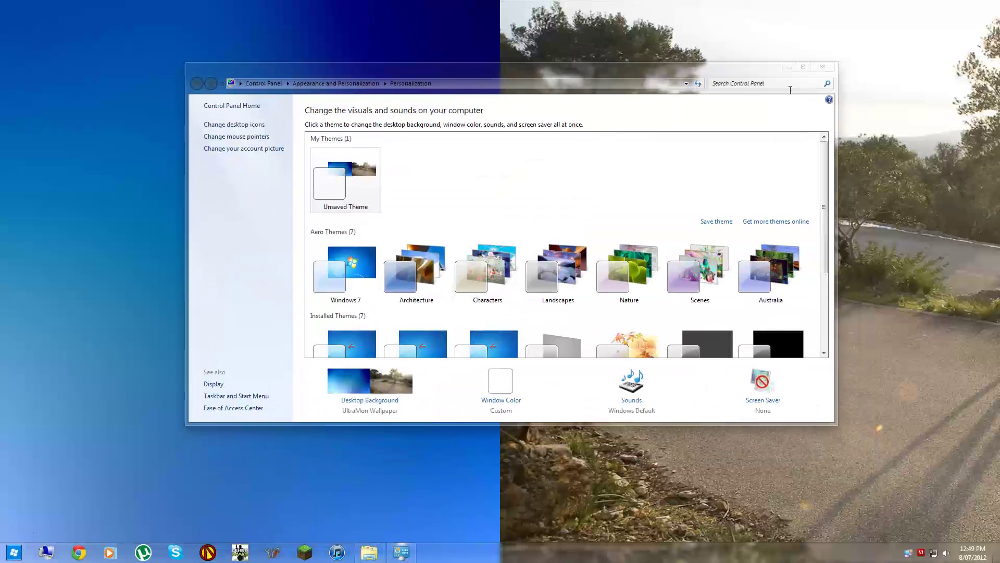
pyautogui.moveTo(719, 71); pyautogui.dragTo(152, 97)
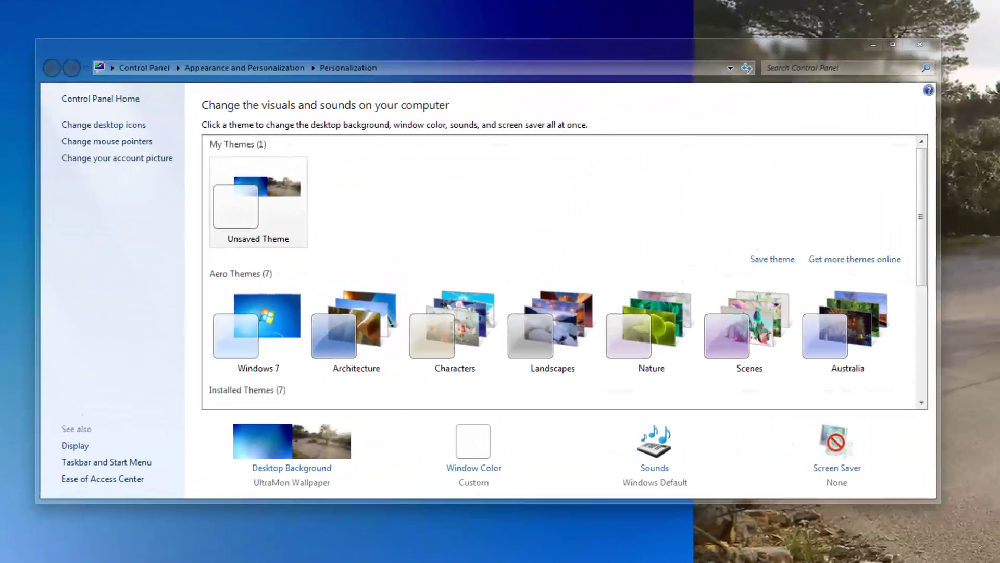
pyautogui.press('super')
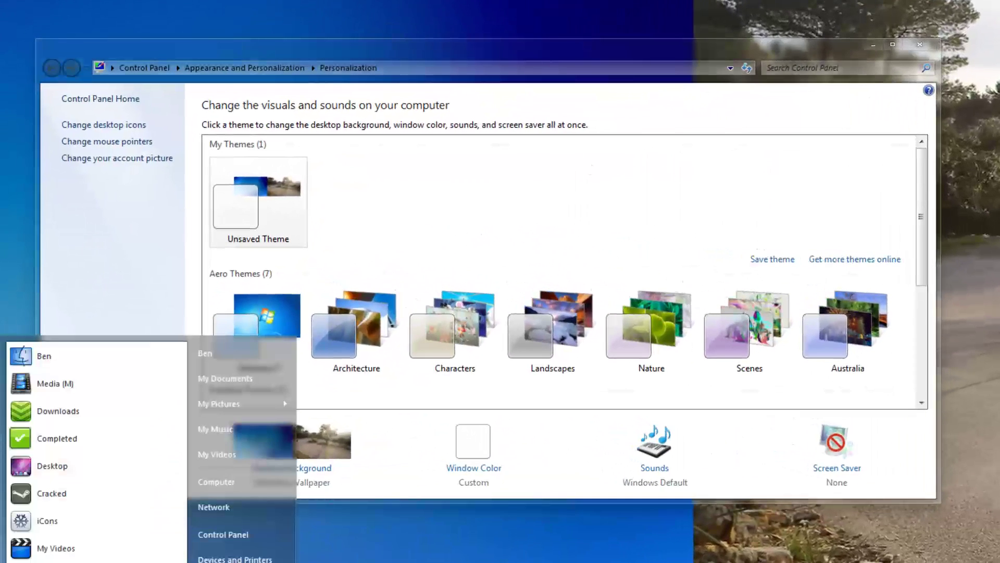
pyautogui.press('super')
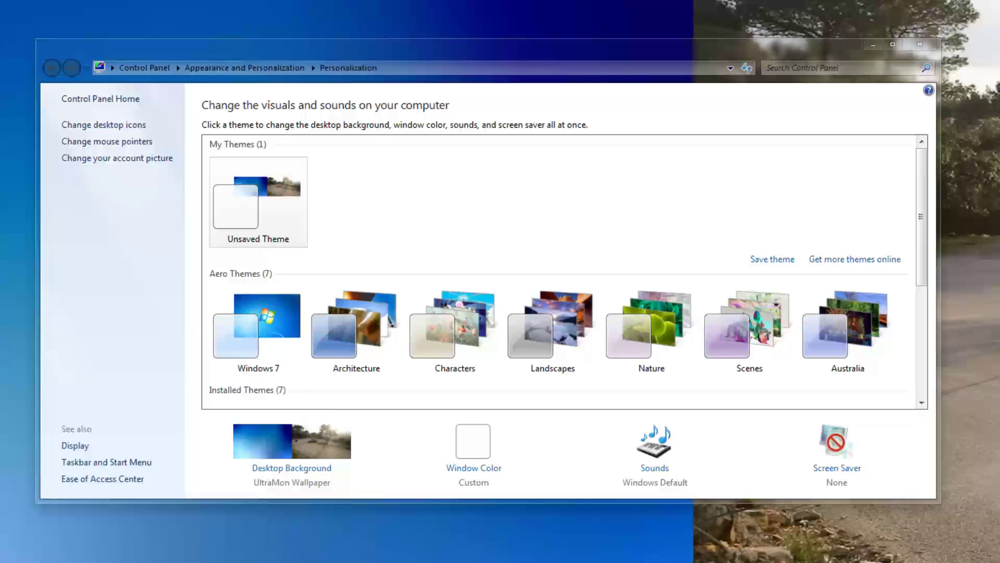
pyautogui.rightClick(105, 2)
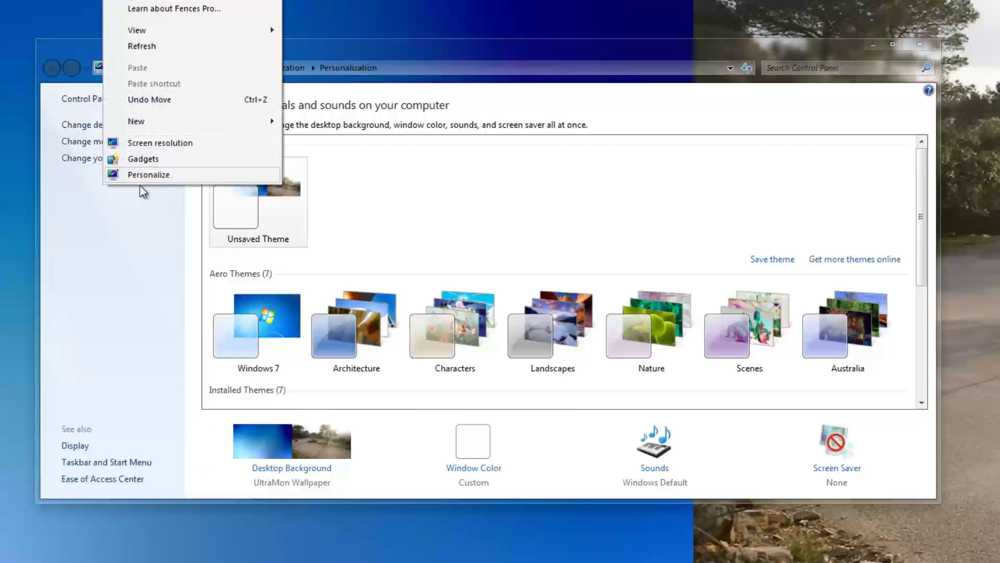
pyautogui.click(147, 314)
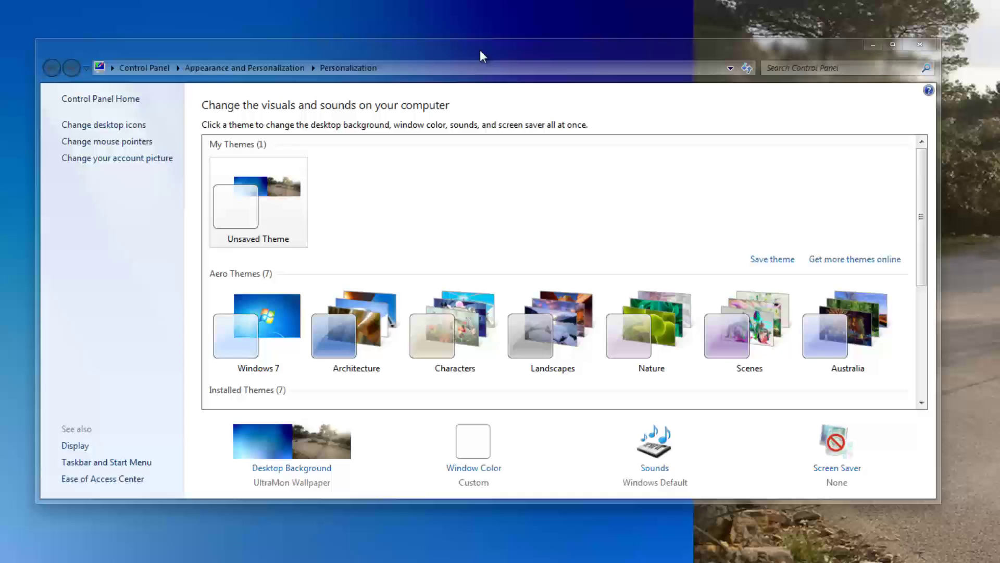
pyautogui.moveTo(480, 49); pyautogui.dragTo(521, 89)
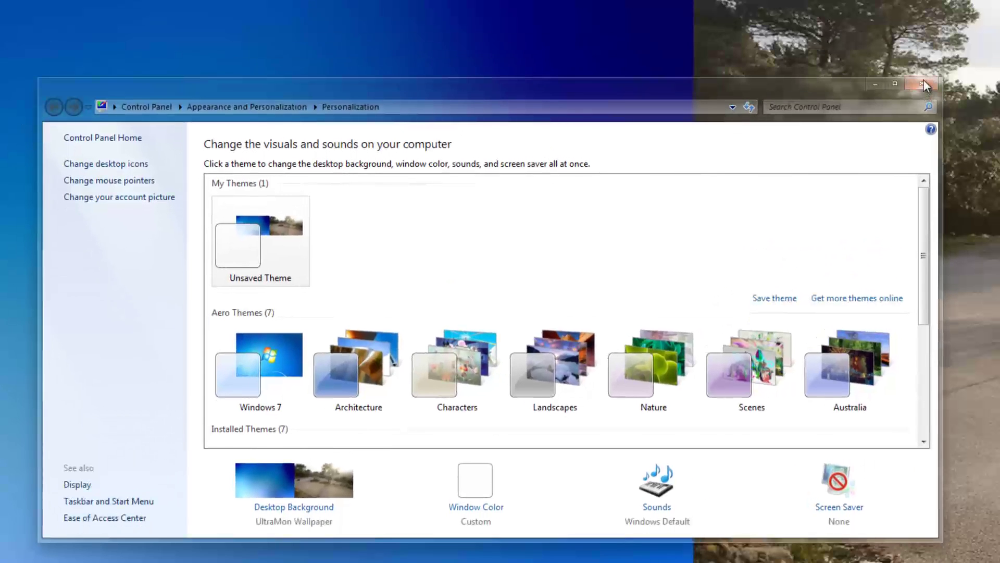
# - Apply the Aero+ theme from Installed Themes and close Personalization
pyautogui.scroll(-4, 558, 308)
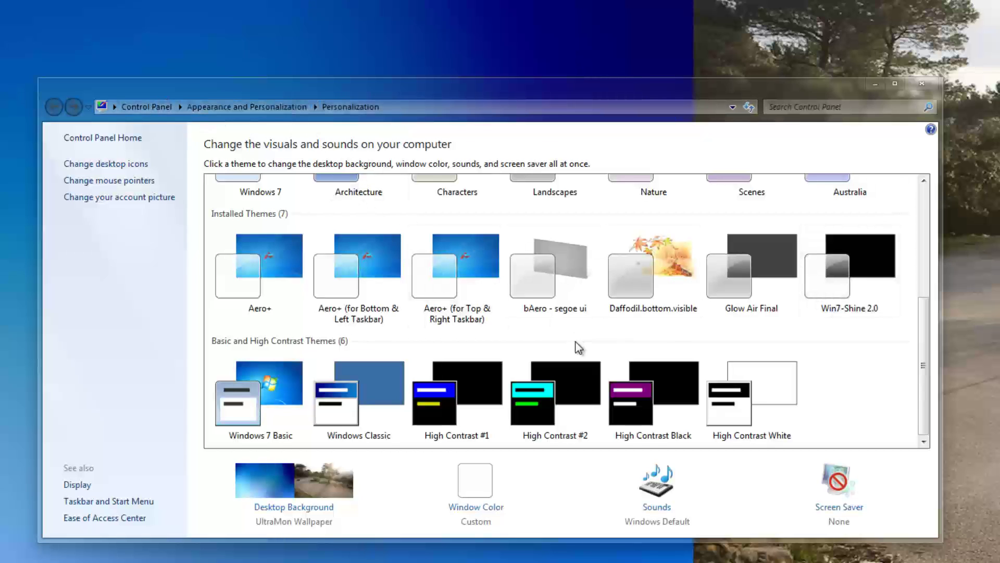
pyautogui.click(256, 265)
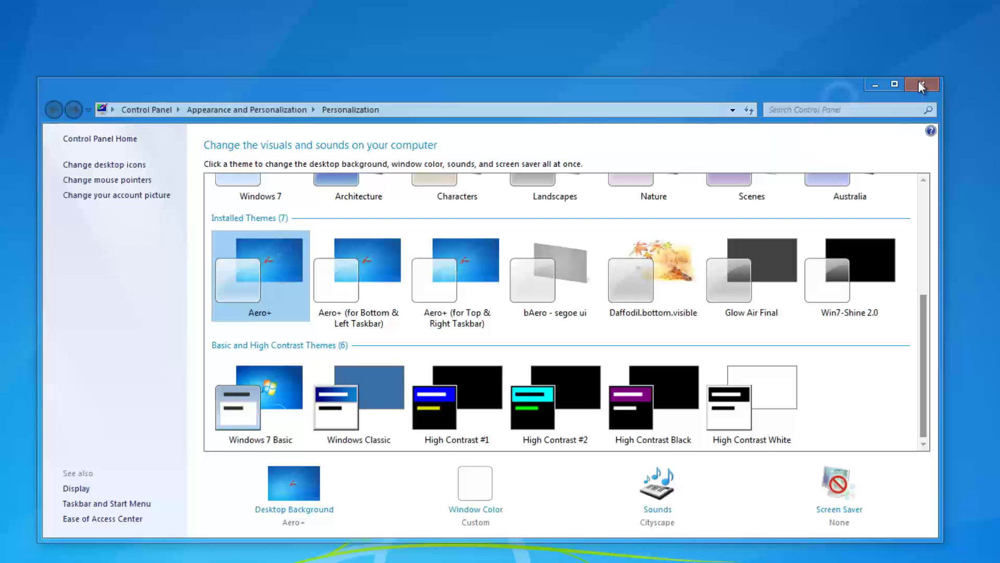
pyautogui.click(921, 84)
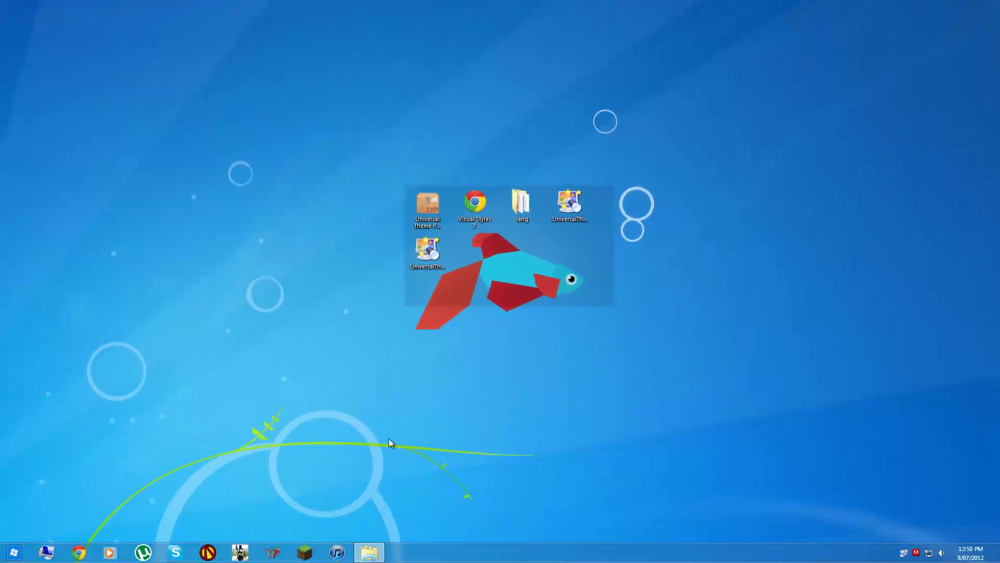
pyautogui.click(474, 222)
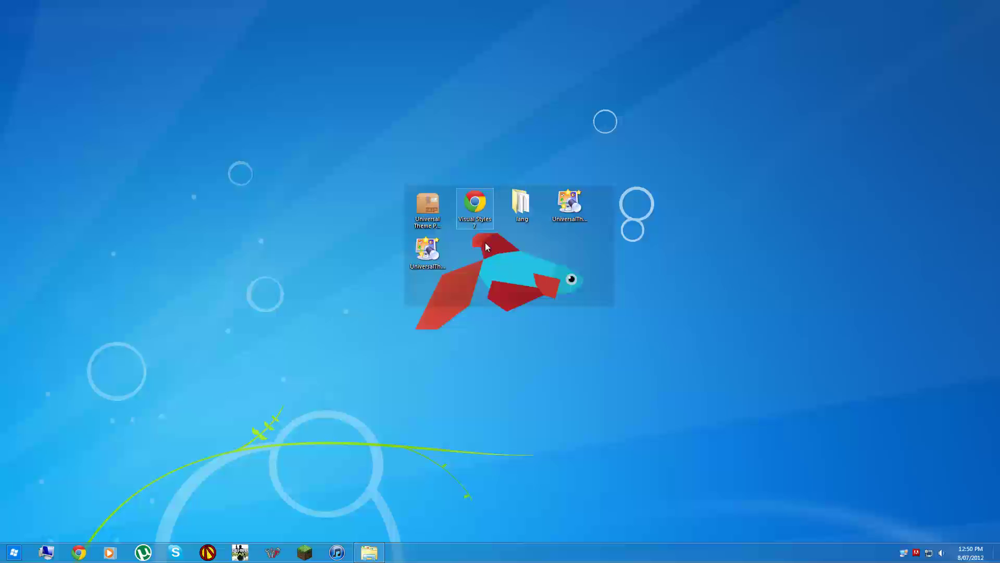